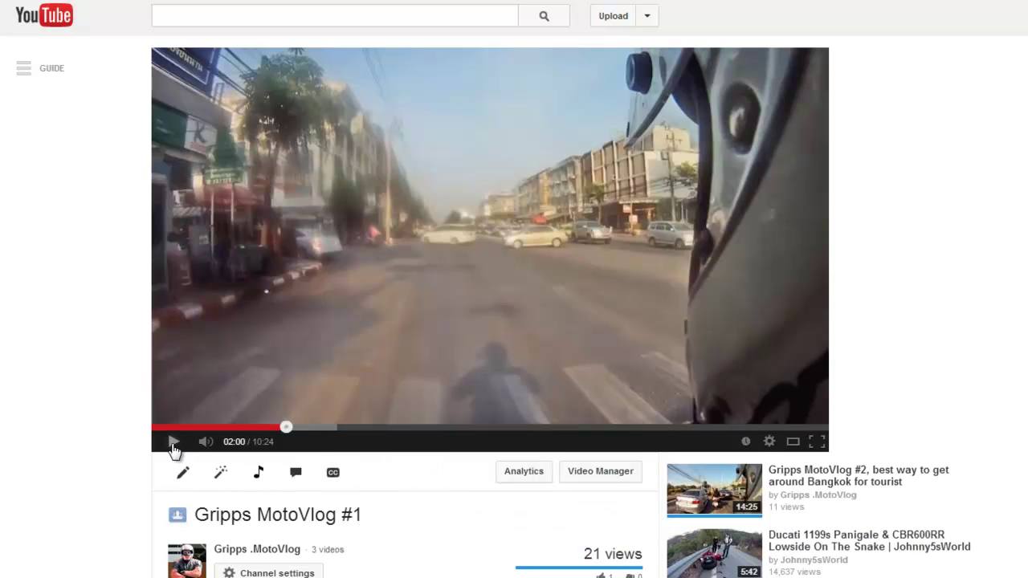
Resume the motovlog video on YouTube, then pause it at 2:06.
click(173, 441)
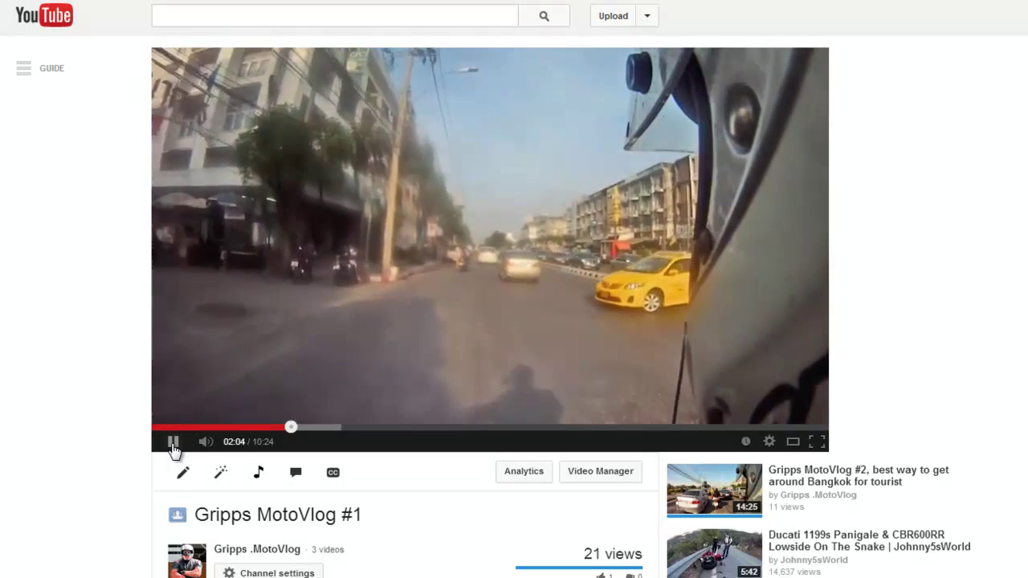
click(172, 443)
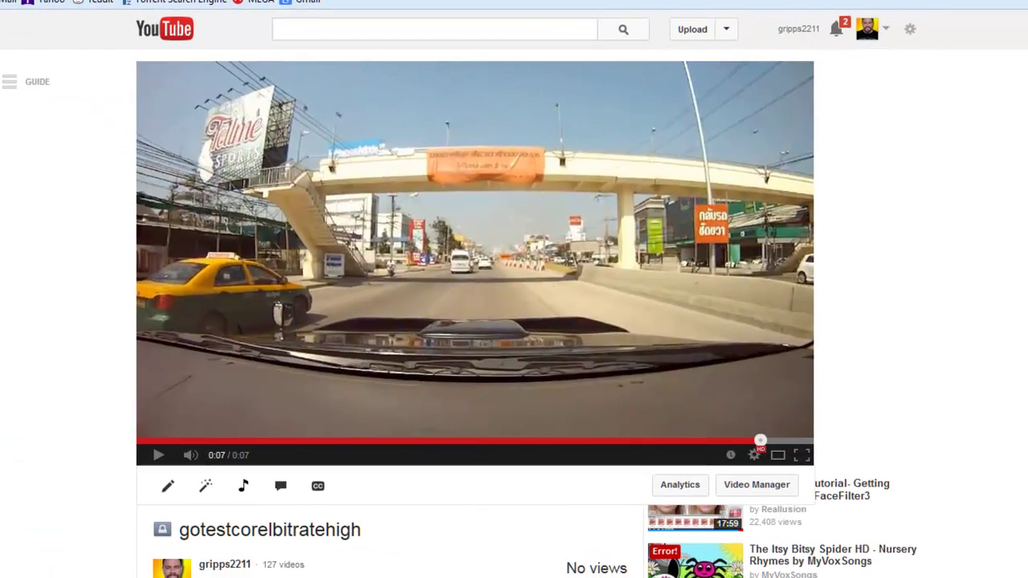
Rewind the gotestcorelbitratehigh clip to 0:00, play it, and pause at 0:04.
drag(760, 440, 143, 440)
key(space)
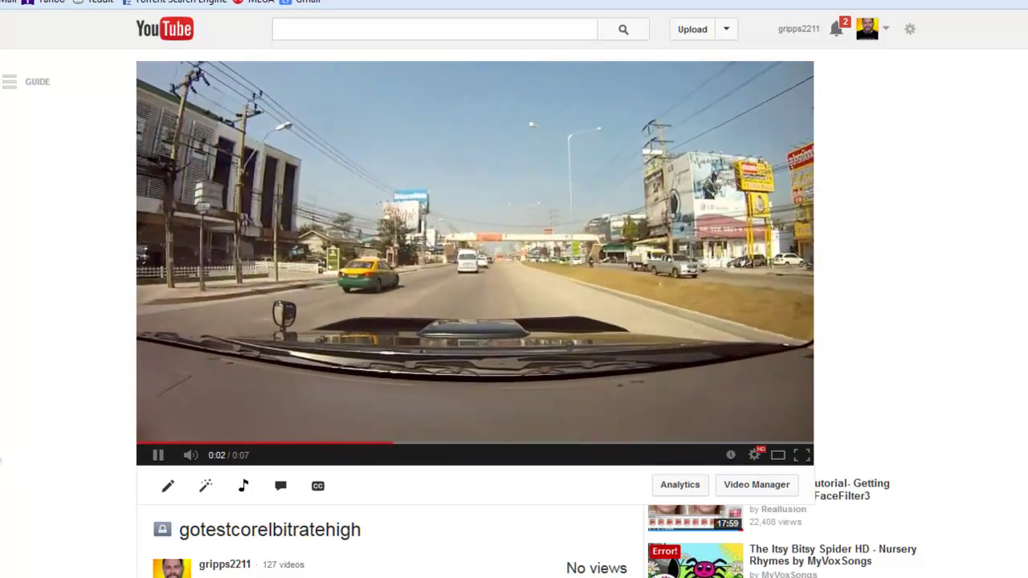
key(space)
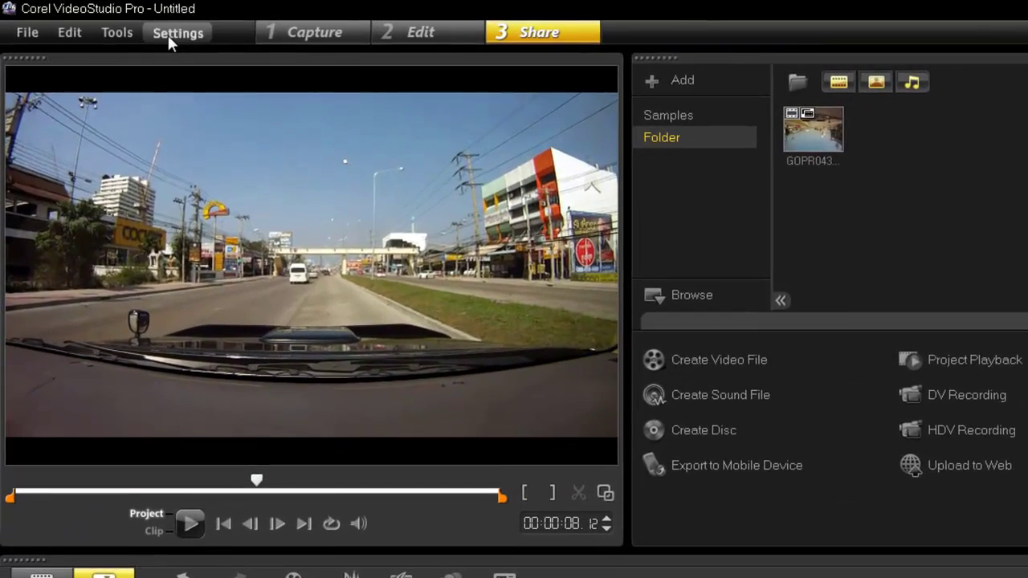
Open Settings > Project Properties (1280 x 720, 29.97 fps AVI) and position it beside the timeline.
click(129, 25)
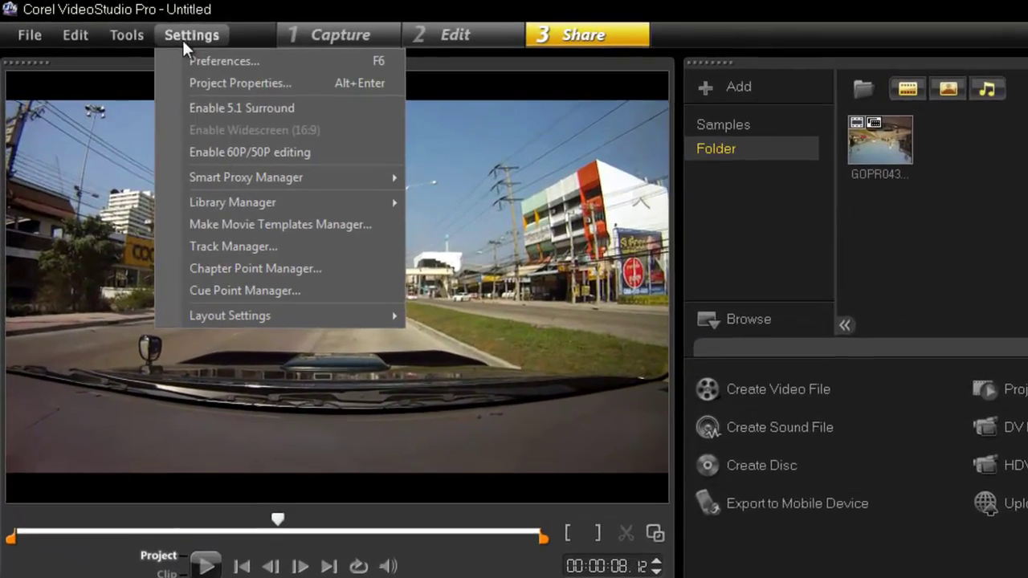
click(217, 83)
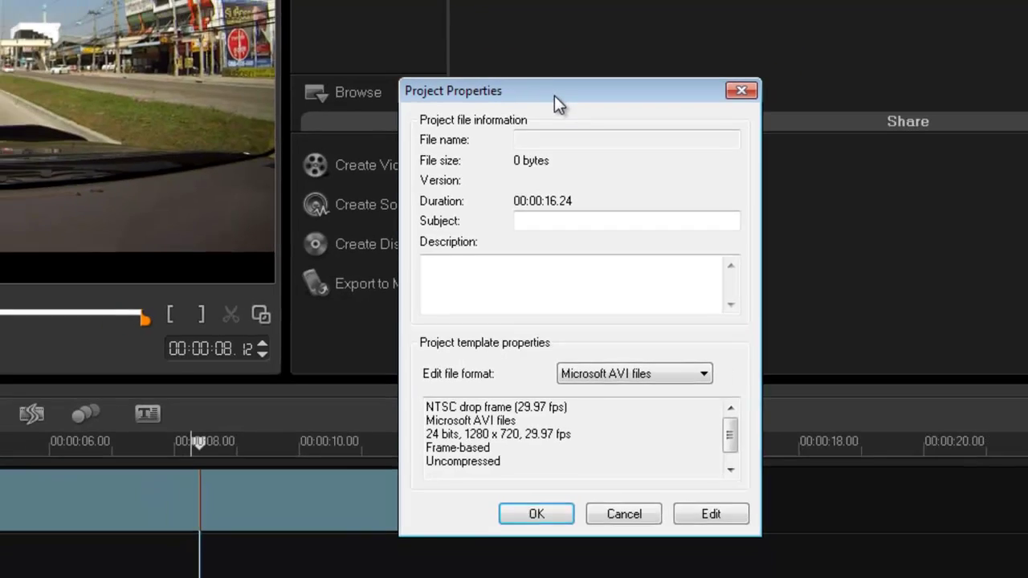
drag(554, 62, 1027, 69)
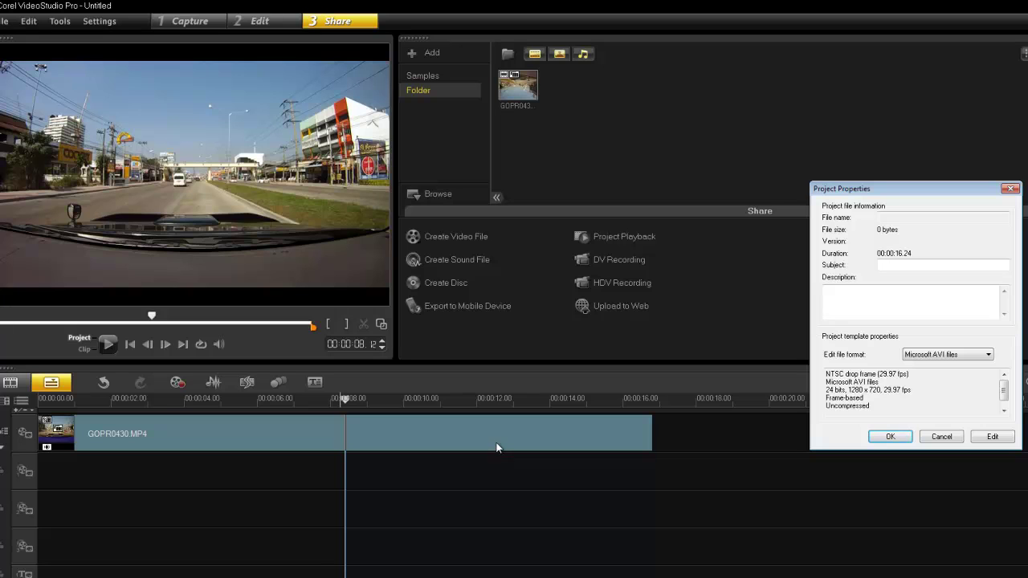
drag(889, 193, 796, 154)
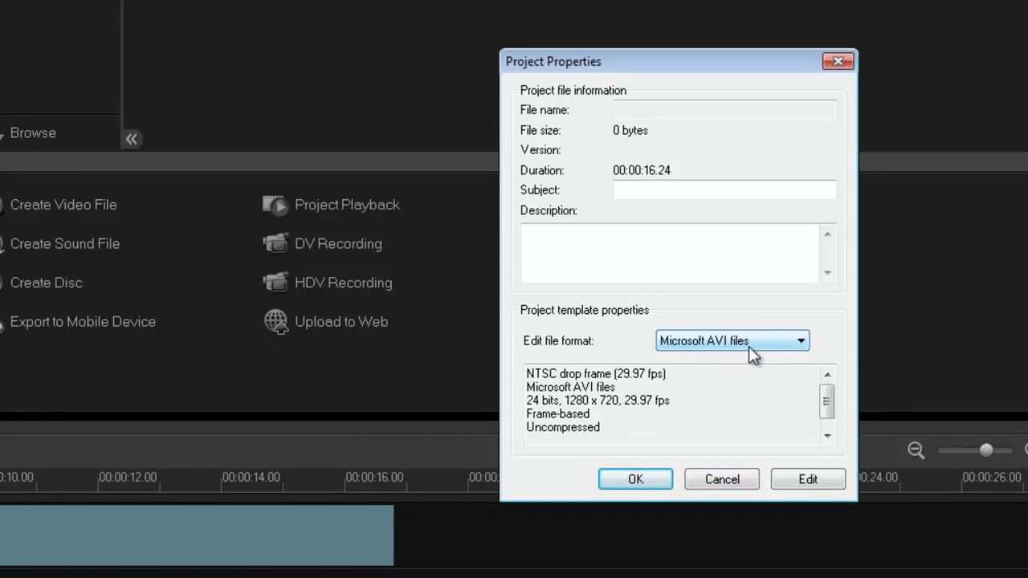
click(791, 485)
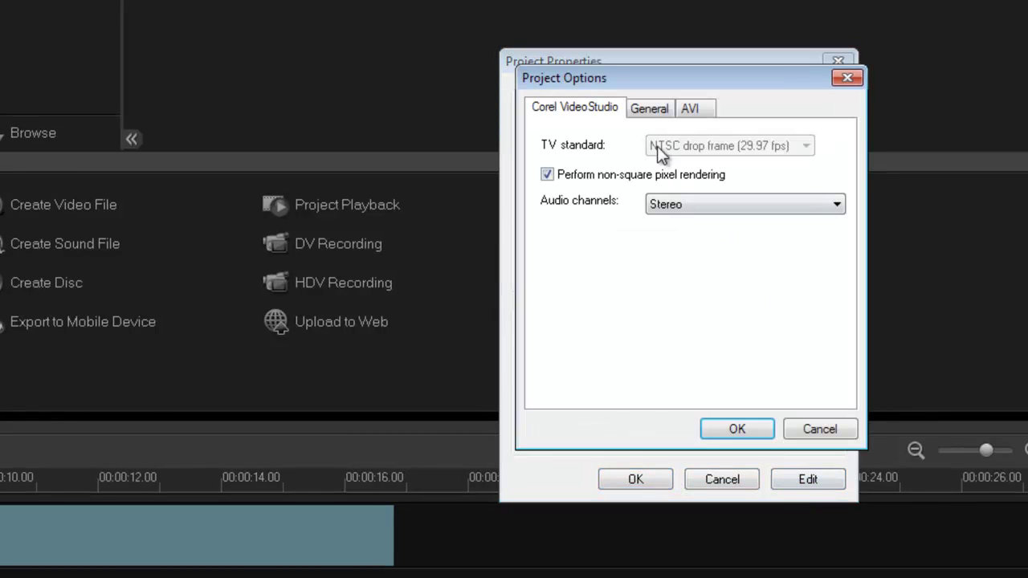
click(649, 114)
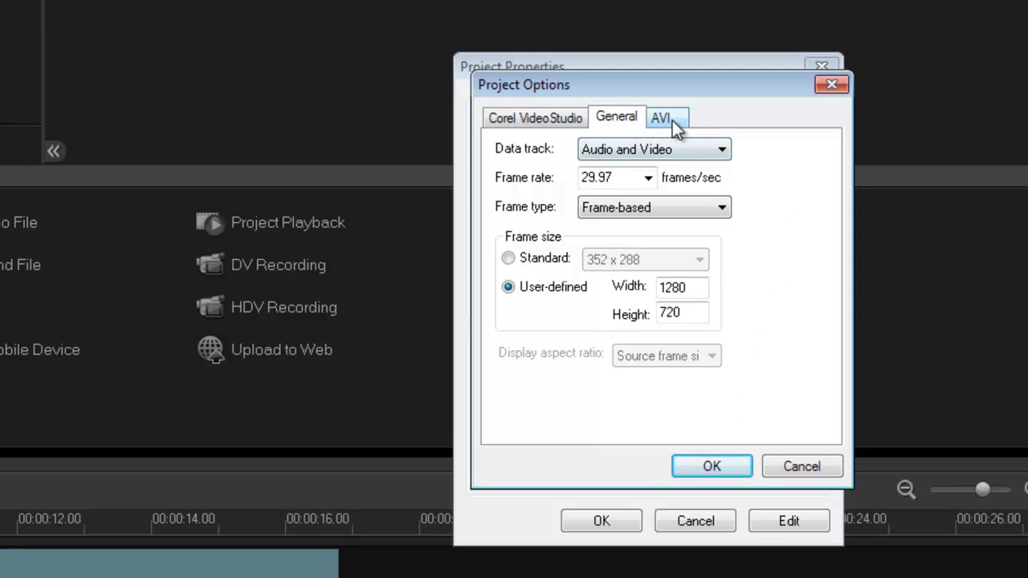
click(661, 119)
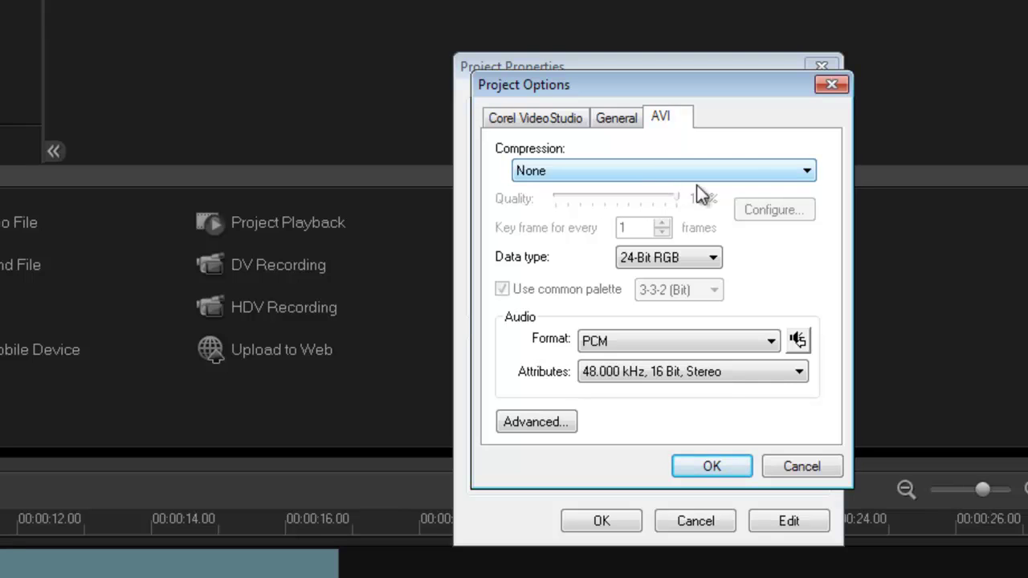
click(809, 174)
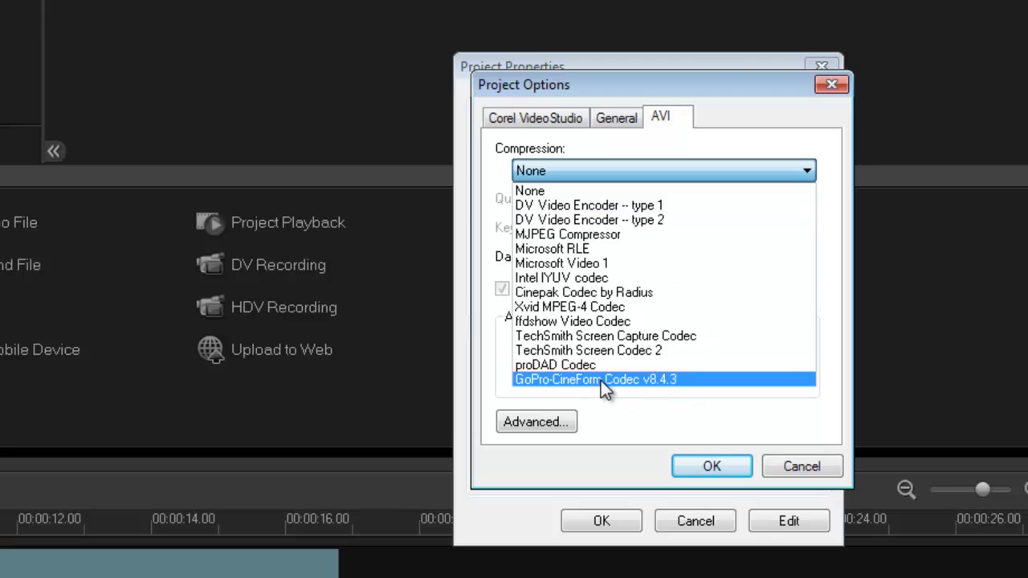
click(676, 170)
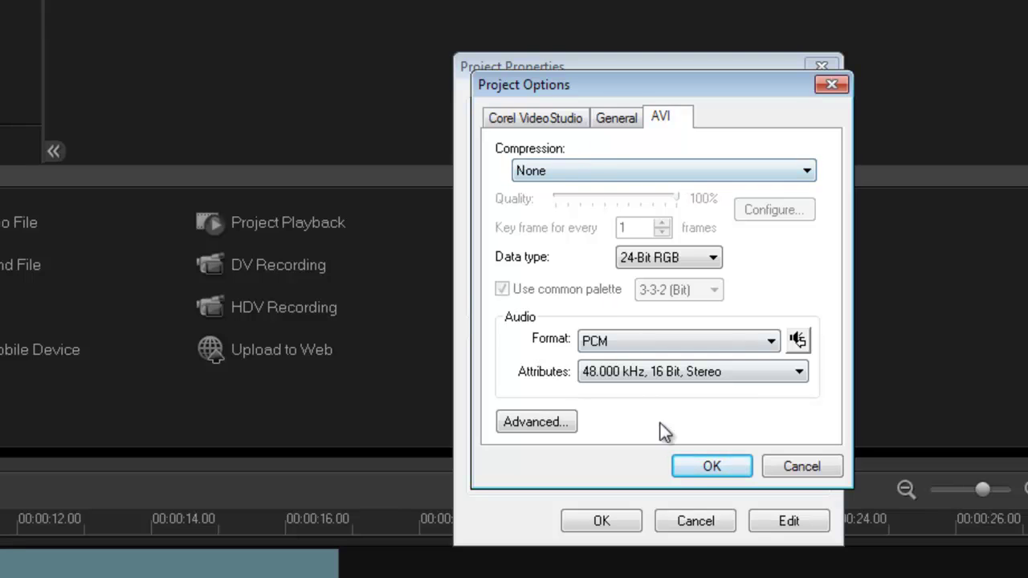
click(694, 466)
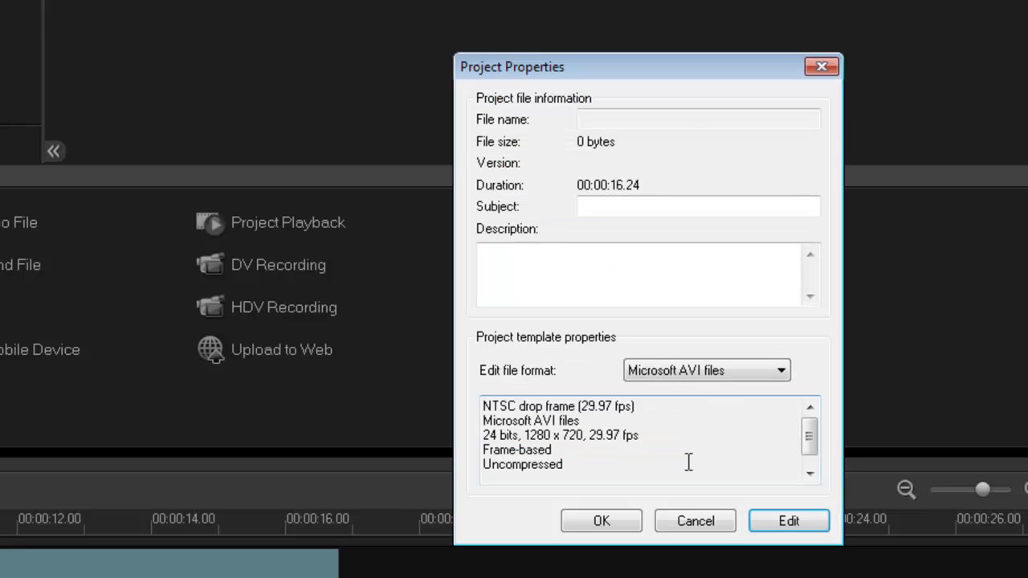
Confirm the project properties and accept the cache warning to apply the settings.
click(592, 527)
drag(219, 324, 373, 155)
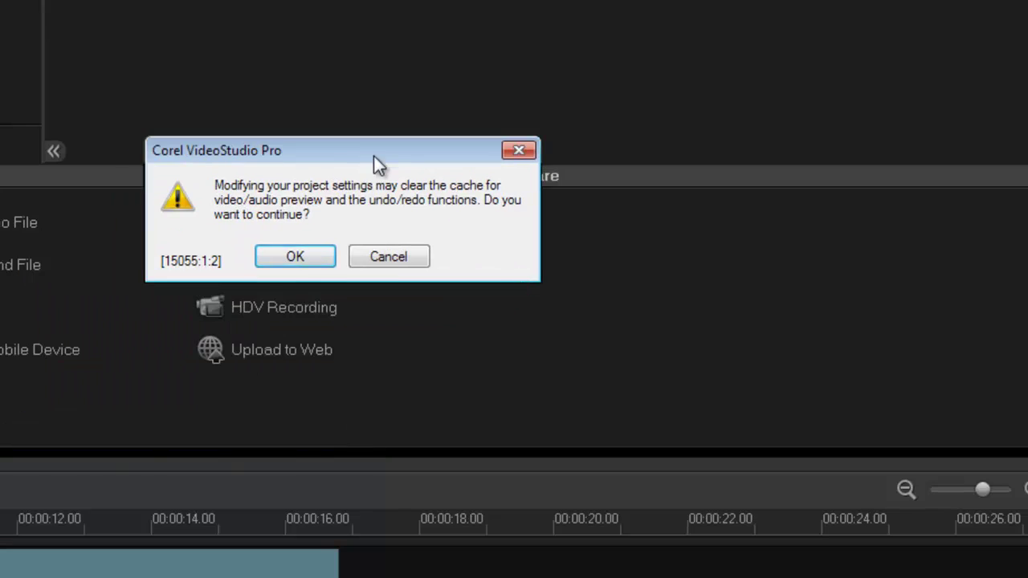
click(296, 257)
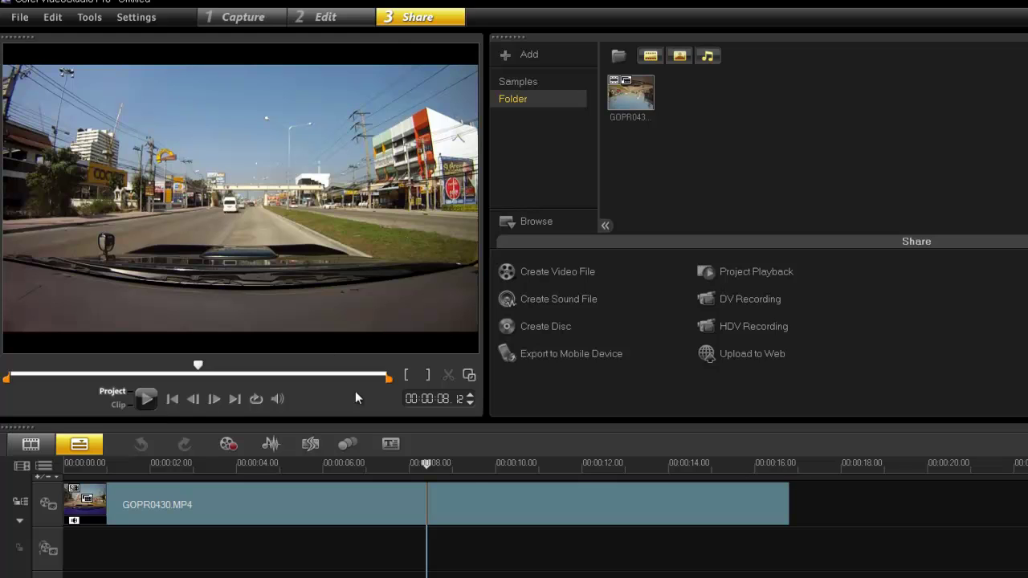
Switch to the Edit step, scrub to about 8.28 seconds, and select GOPR0430.MP4.
click(493, 503)
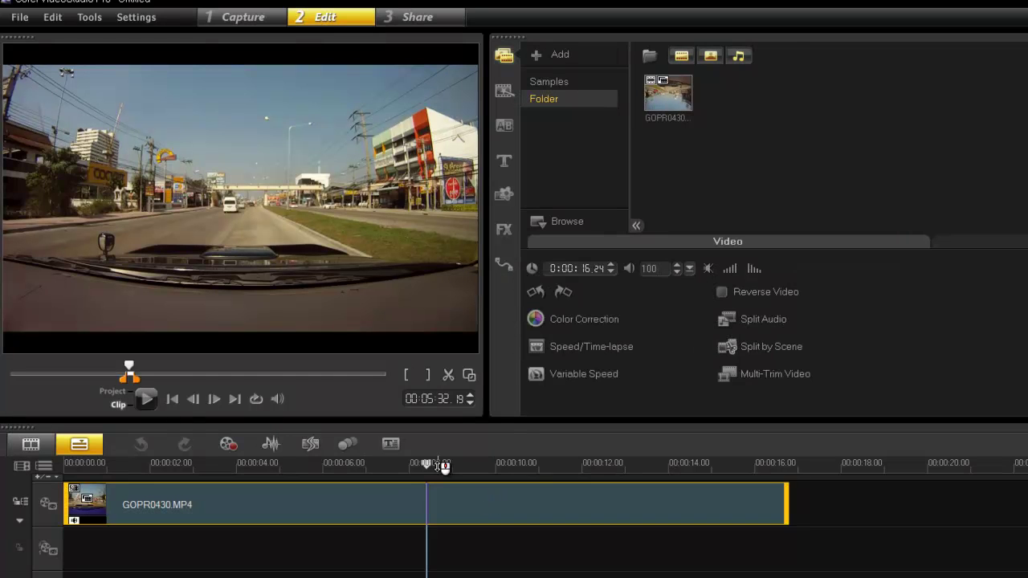
drag(429, 466, 450, 466)
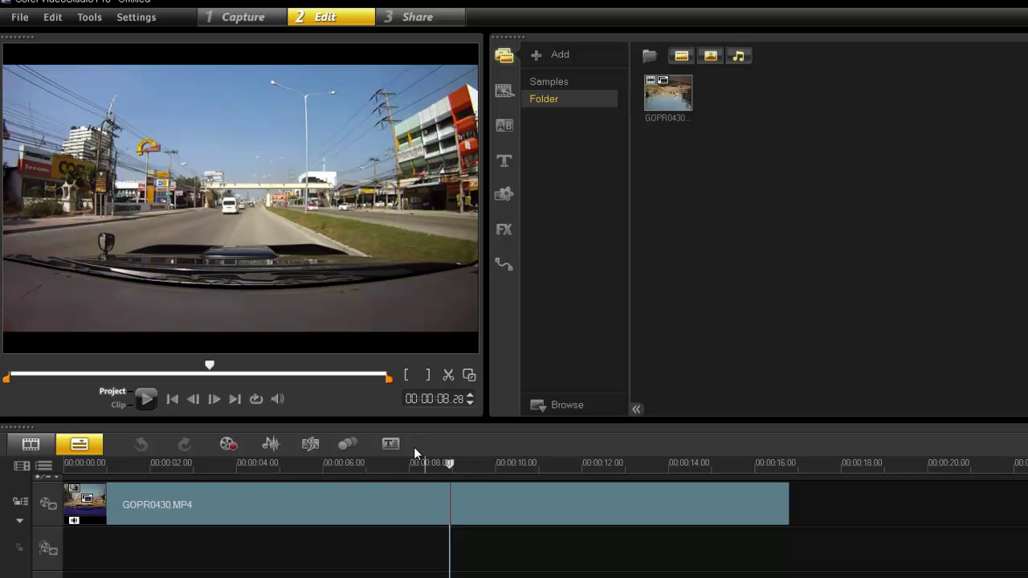
click(444, 509)
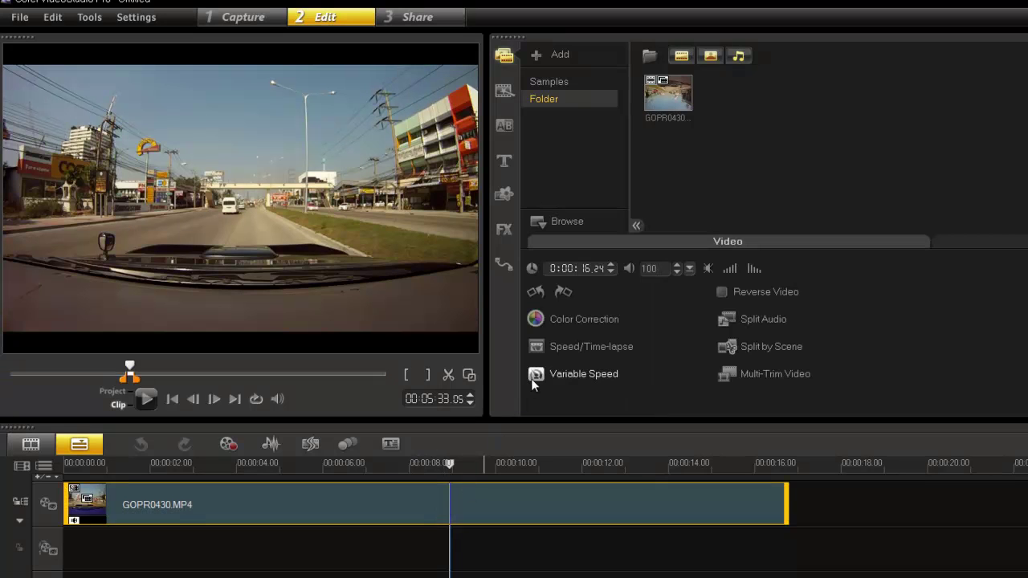
Apply the Sharpen filter from the FX library to the clip and open its settings.
click(505, 231)
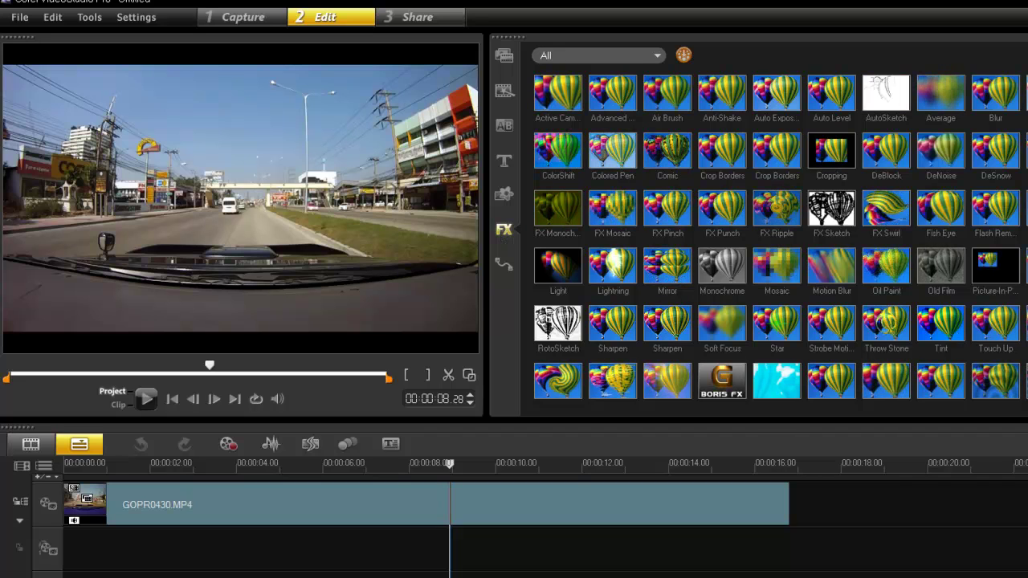
scroll(776, 233, down, 1)
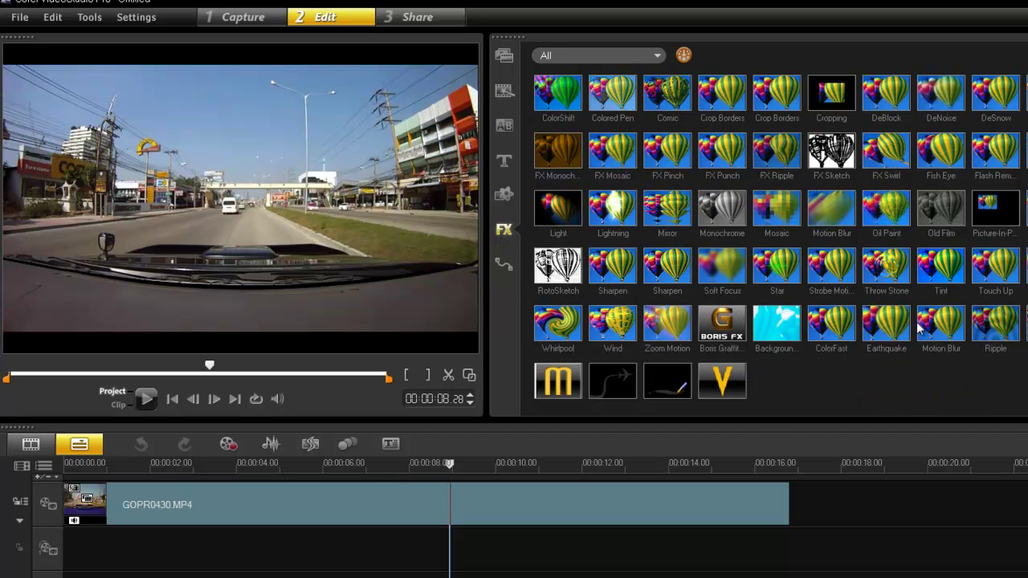
drag(608, 277, 557, 506)
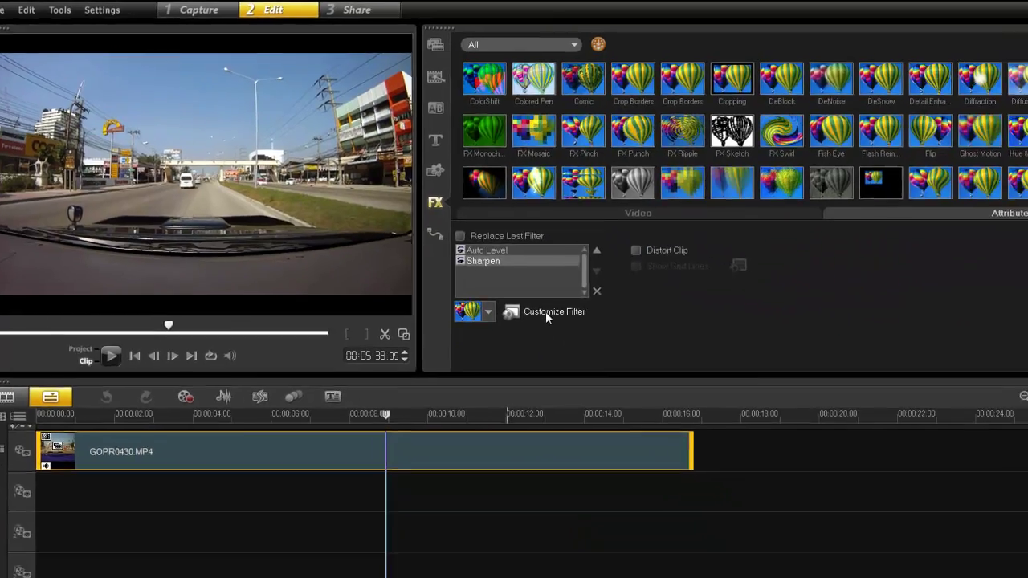
click(545, 311)
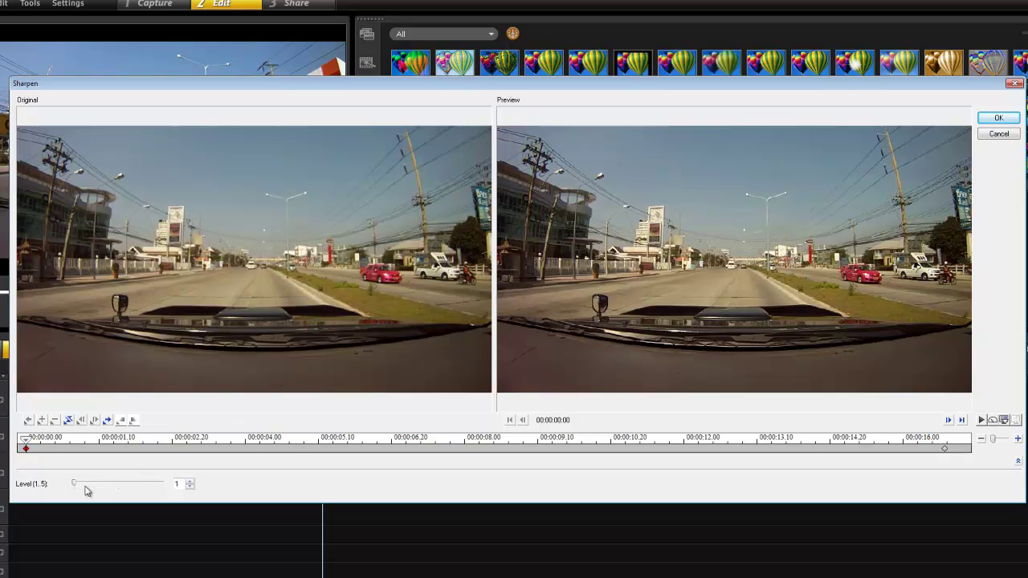
Close the Sharpen settings at Level 1 and scrub the preview to about 9 seconds.
right_click(25, 452)
click(371, 484)
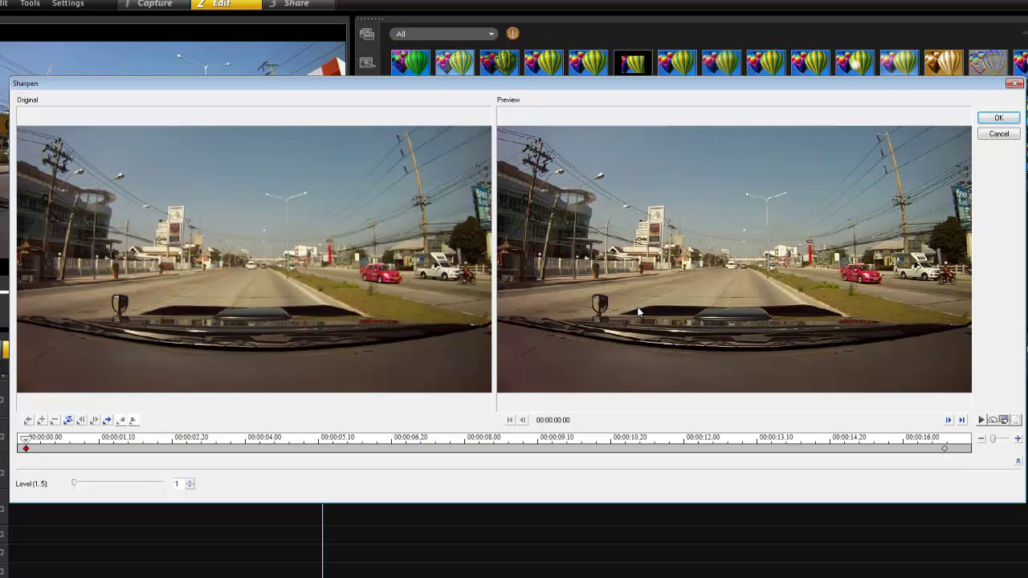
click(997, 119)
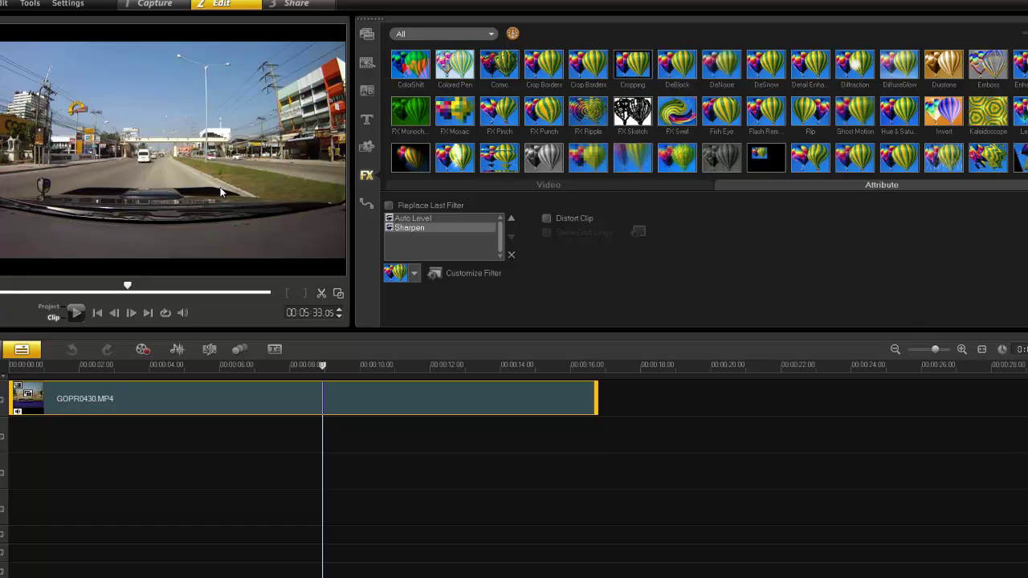
drag(328, 367, 262, 343)
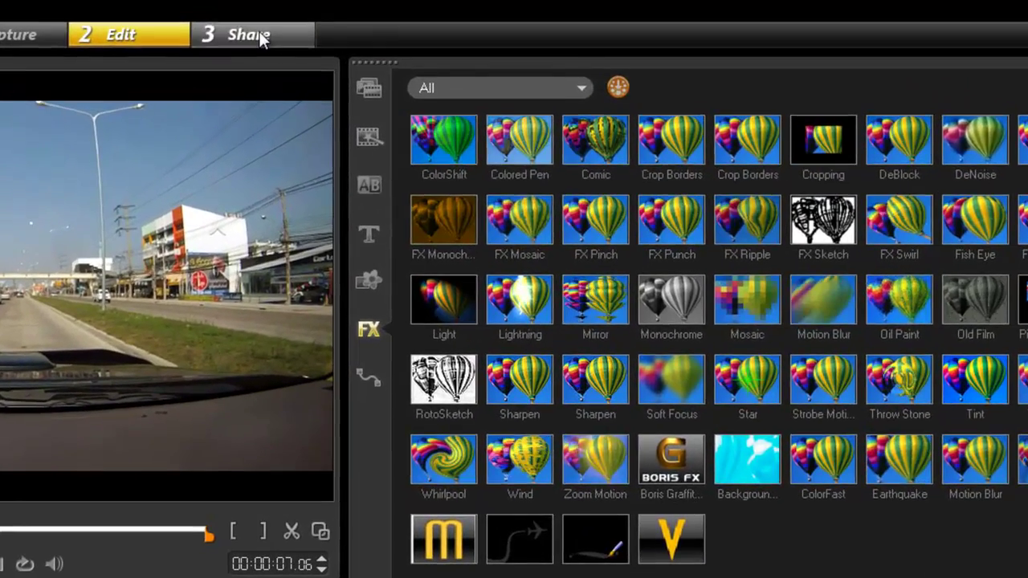
In the Share step, create a Custom video file with MPEG-4 (*.mp4;*.m4v) as the type.
click(284, 20)
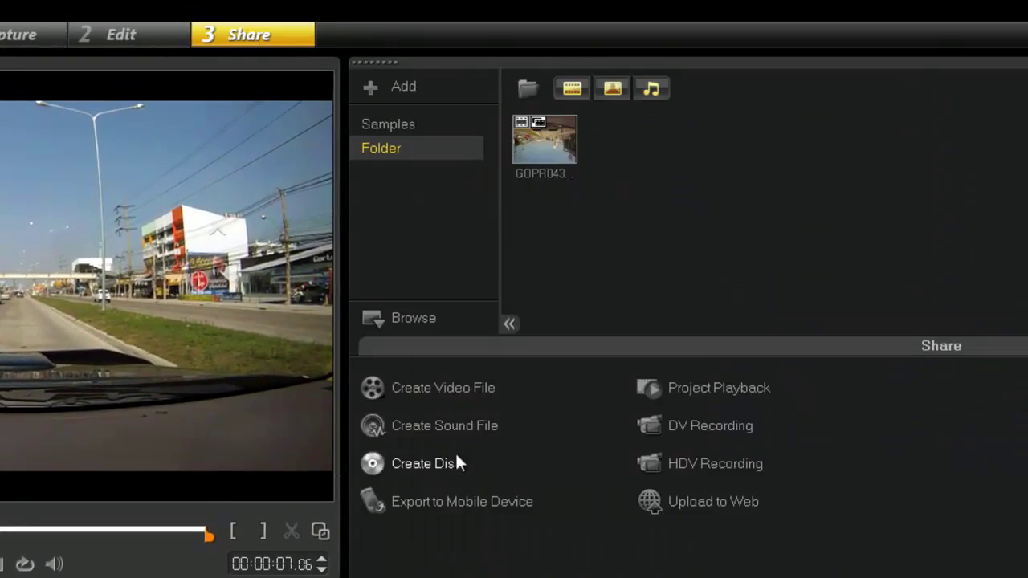
click(431, 389)
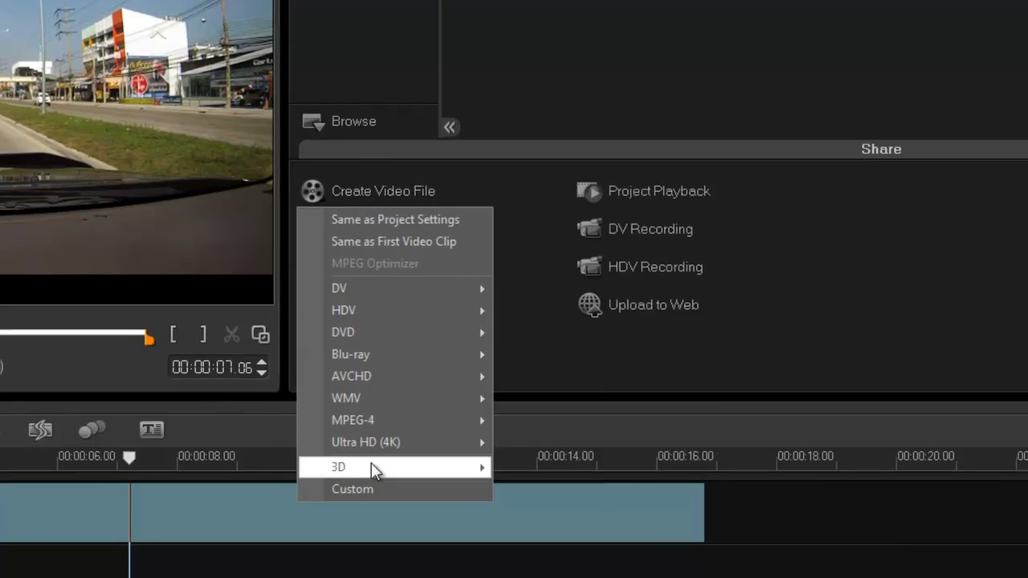
click(370, 488)
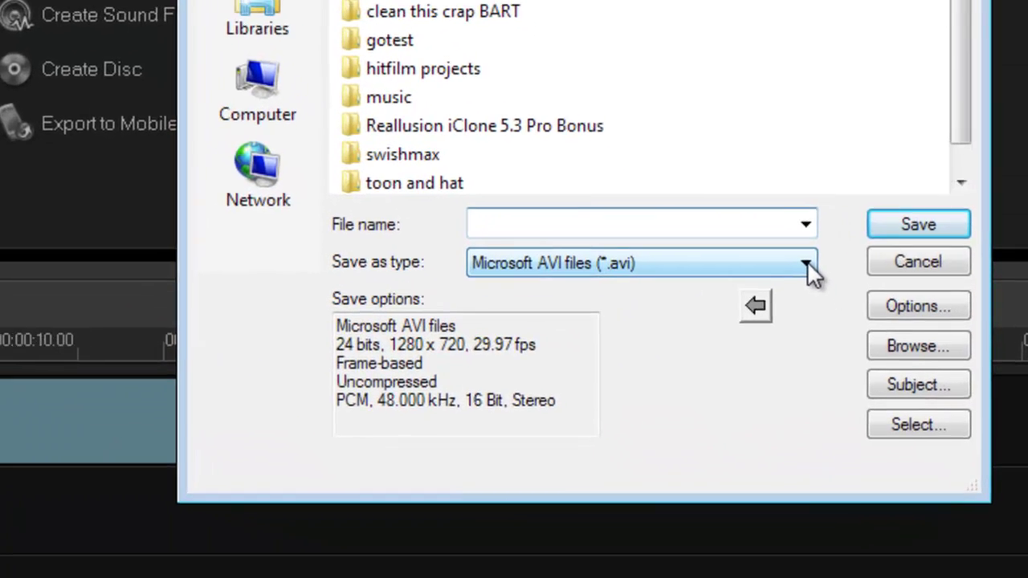
click(866, 403)
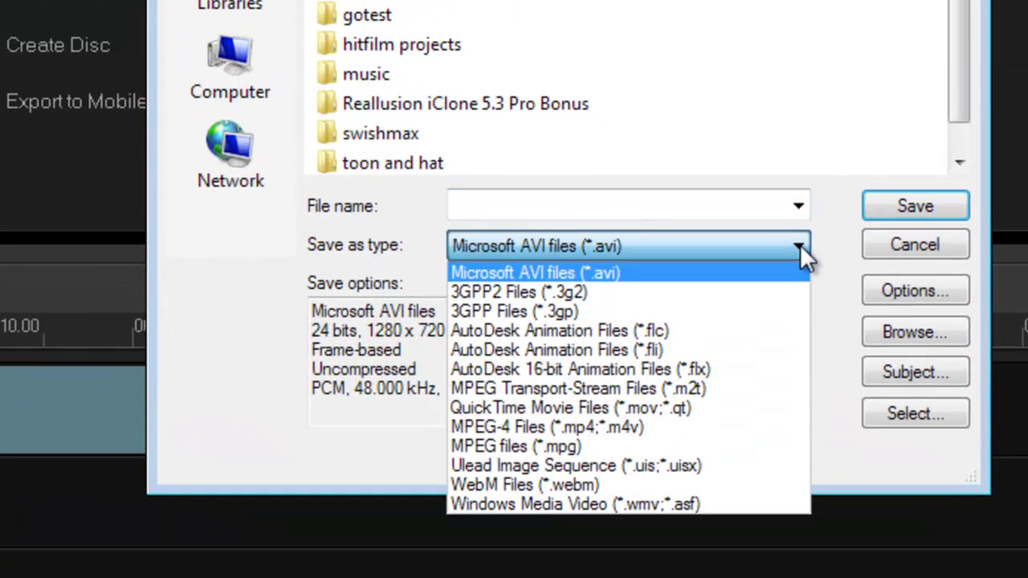
click(576, 425)
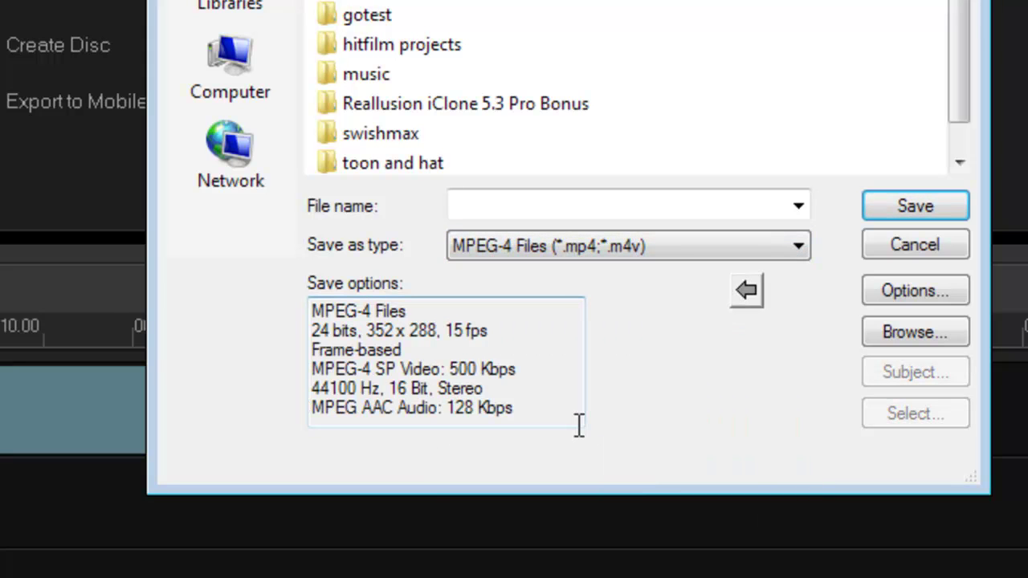
Set the MPEG-4 frame rate to 29.970 fps, keeping Frame-based frames and standard frame size.
click(911, 297)
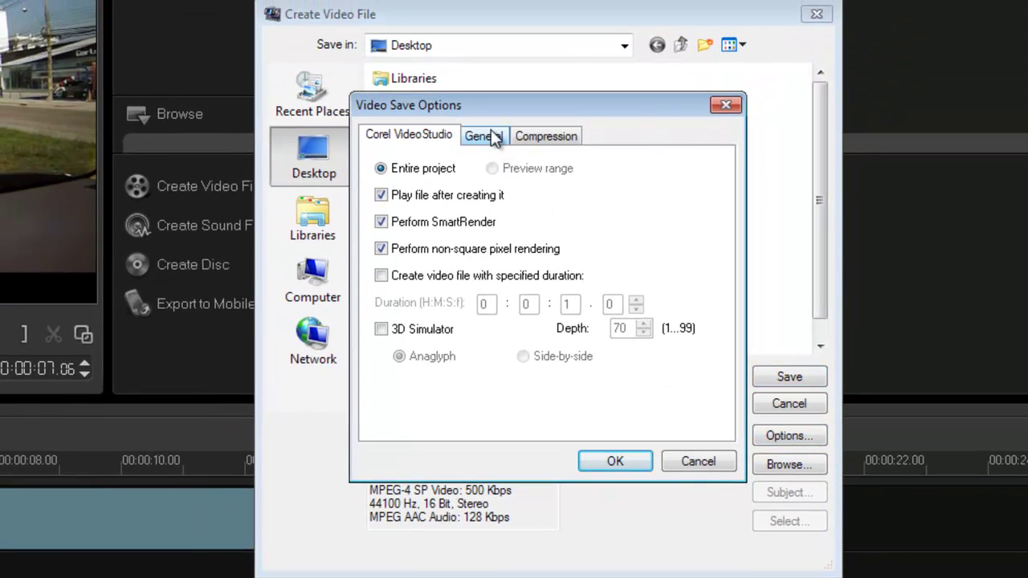
click(490, 138)
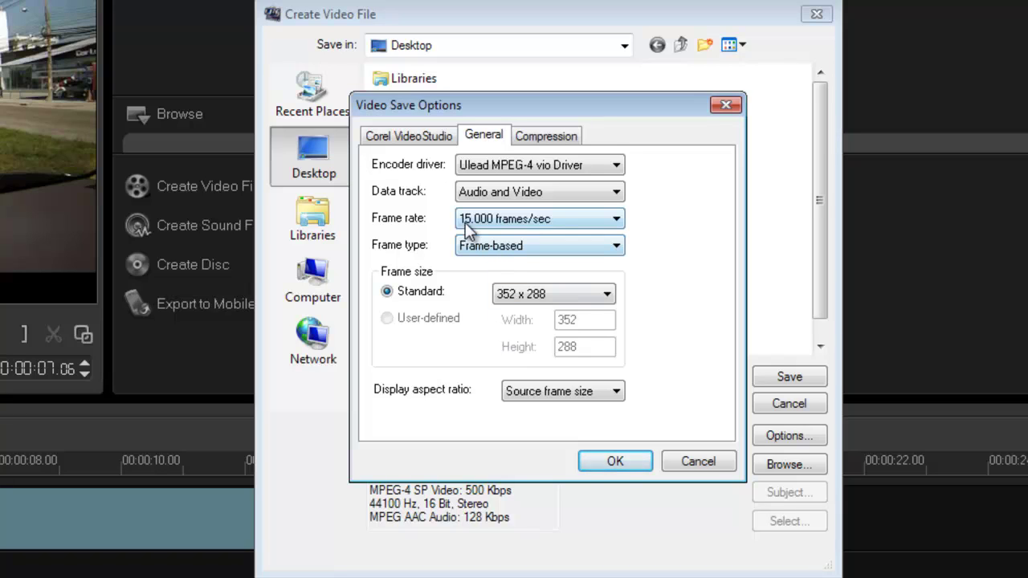
click(615, 222)
click(560, 252)
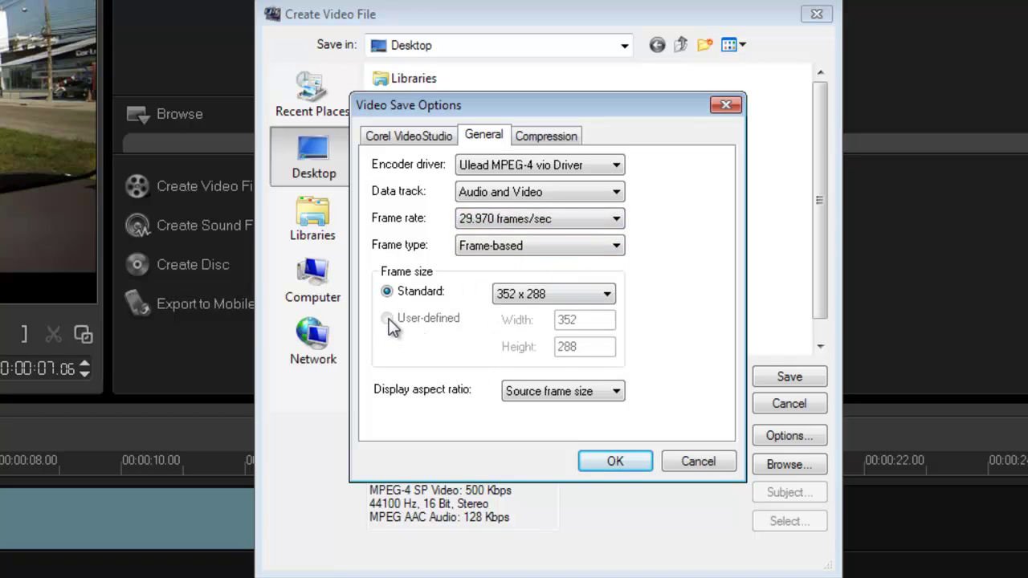
click(619, 251)
click(620, 253)
click(393, 294)
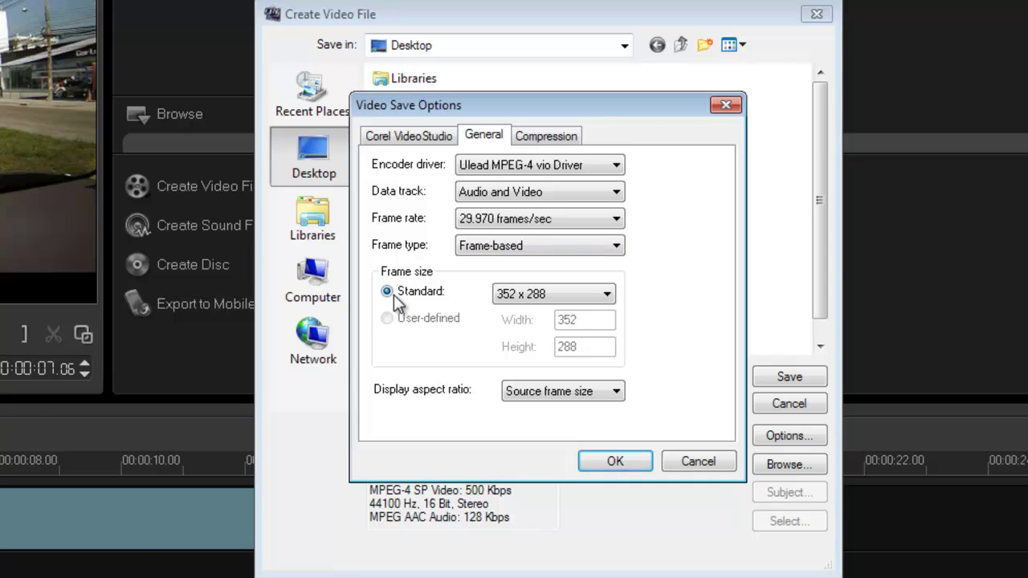
Set video compression to H.264 High Profile with a 10000 kbps data rate.
click(553, 142)
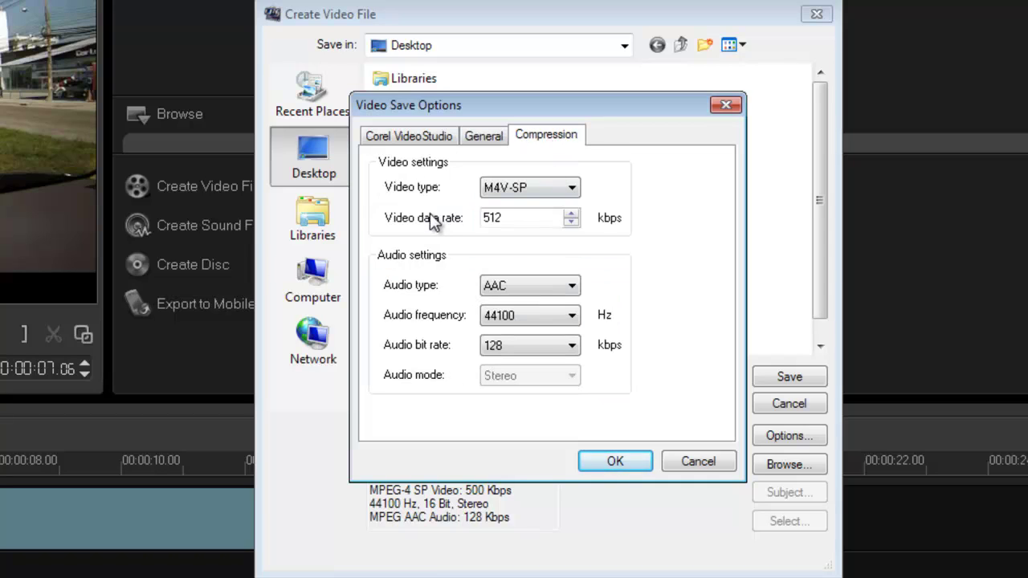
click(575, 195)
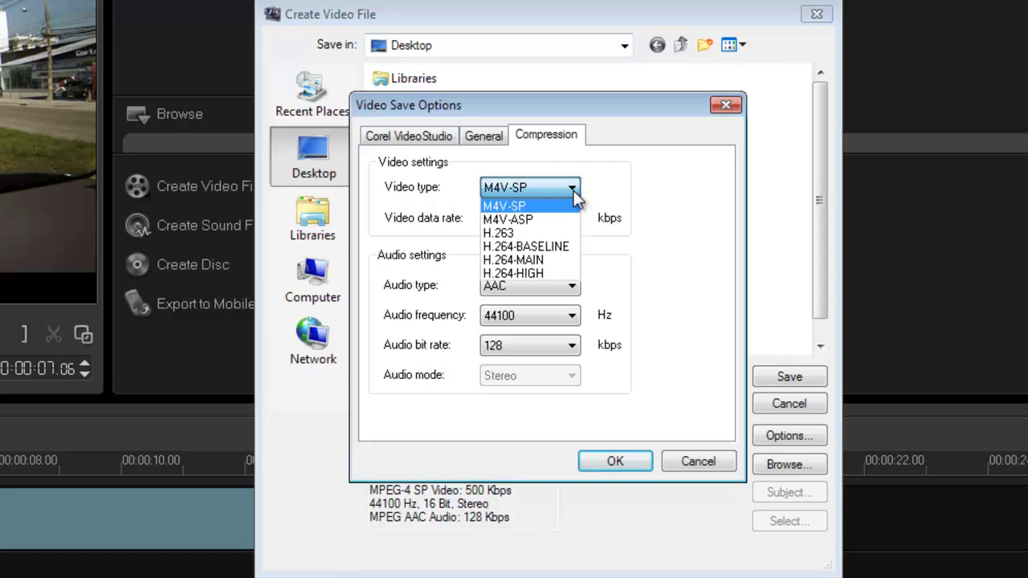
click(526, 275)
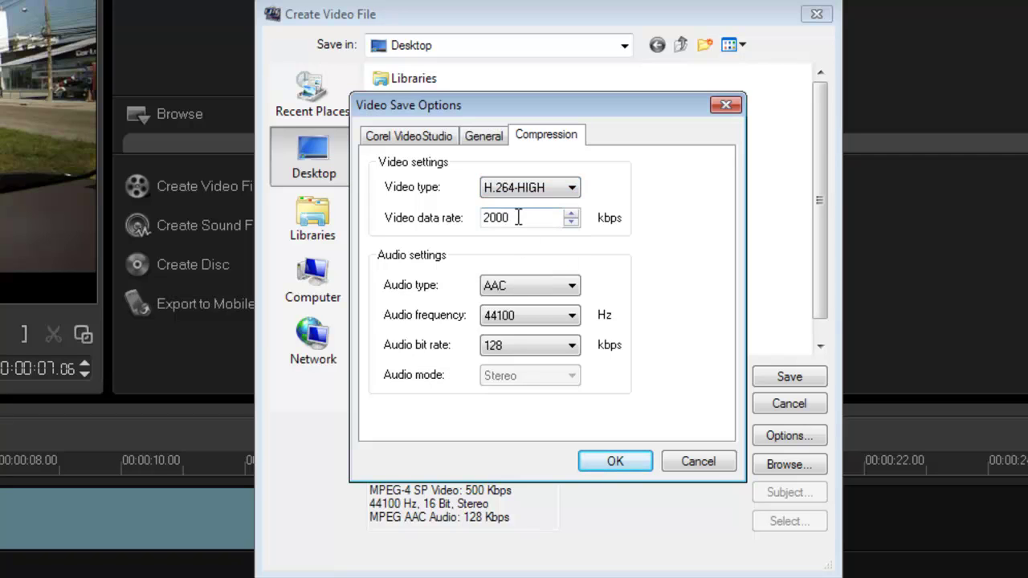
drag(521, 218, 482, 219)
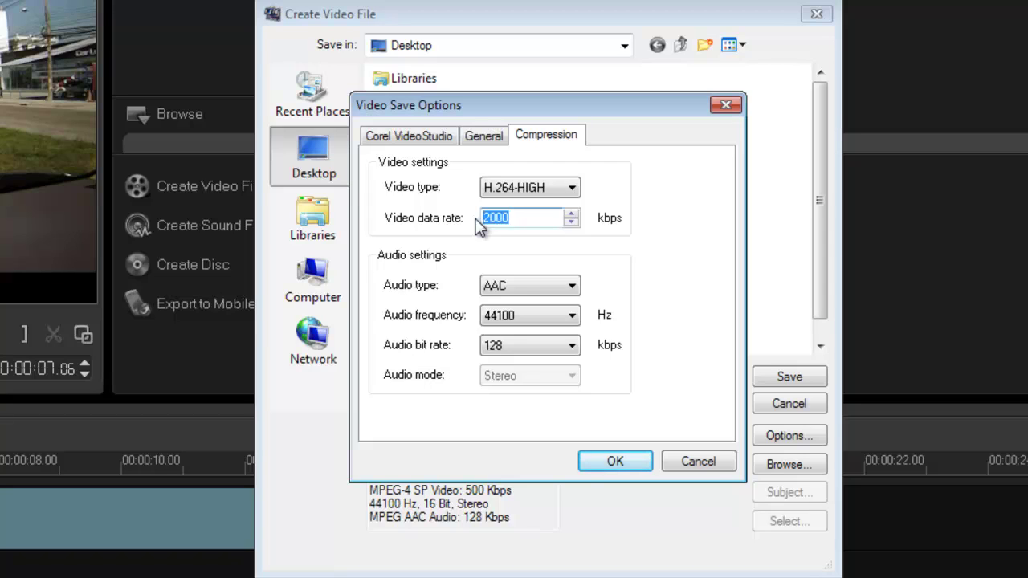
text(10000)
Verify the 1280 x 720, 29.97 fps frame settings and apply the export options.
click(485, 137)
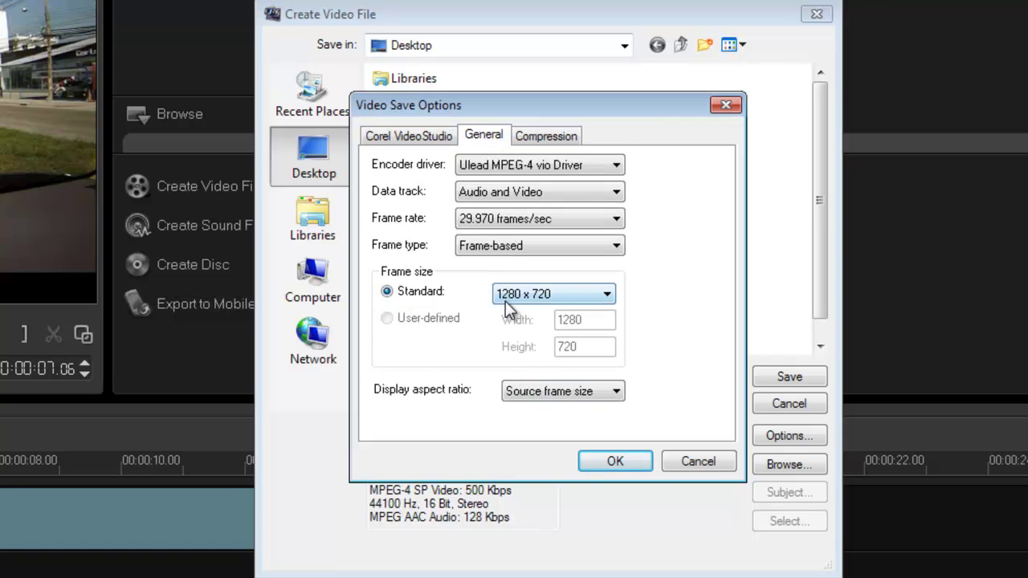
click(546, 141)
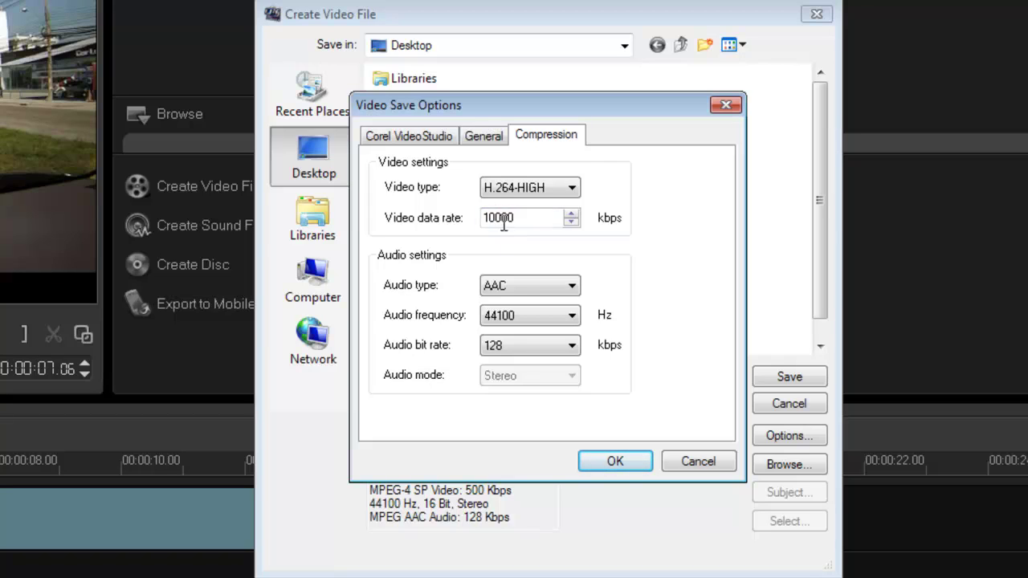
click(485, 137)
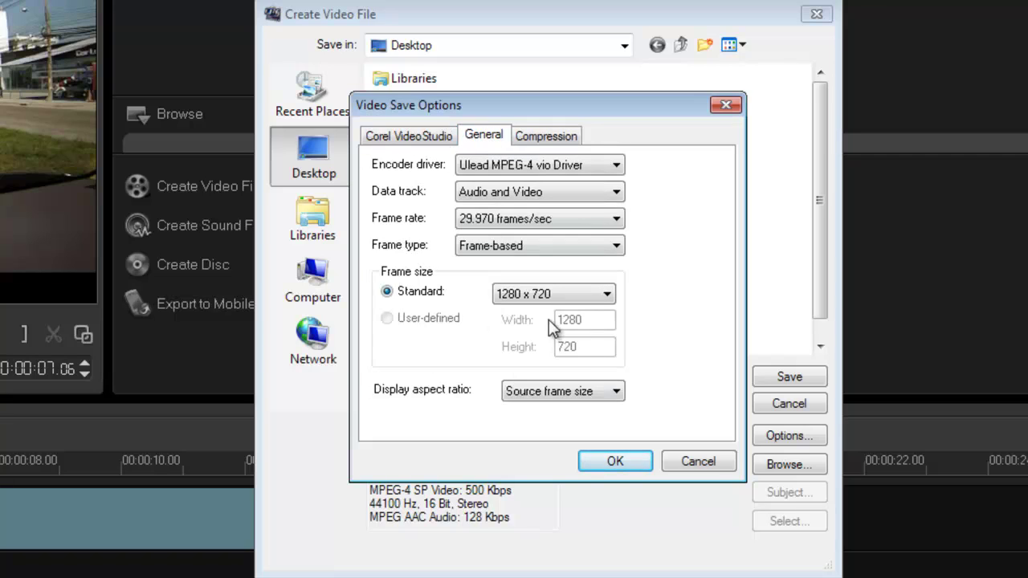
click(615, 462)
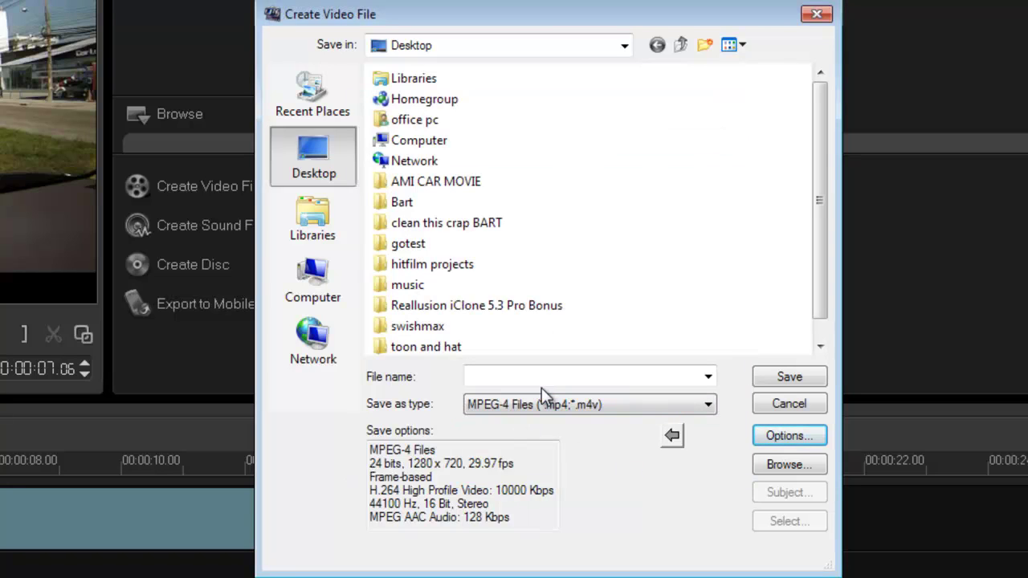
Close the Create Video File dialog to reveal the Windows desktop.
click(815, 15)
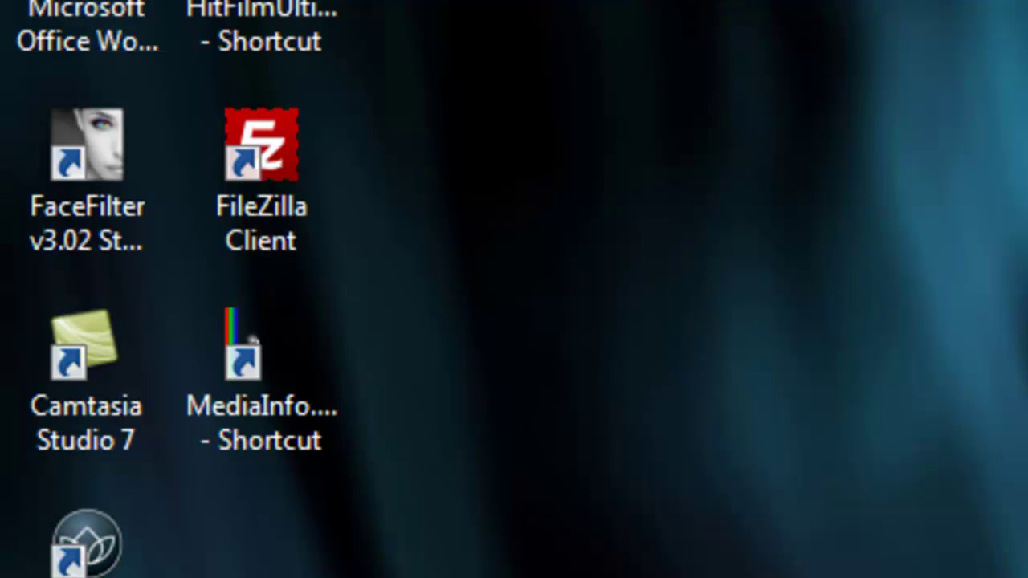
Open gotestcorelbitratehigh.mp4 in MediaInfo and show its text summary (1280x720, 29.970 fps, 9 119 Kbps).
double_click(236, 397)
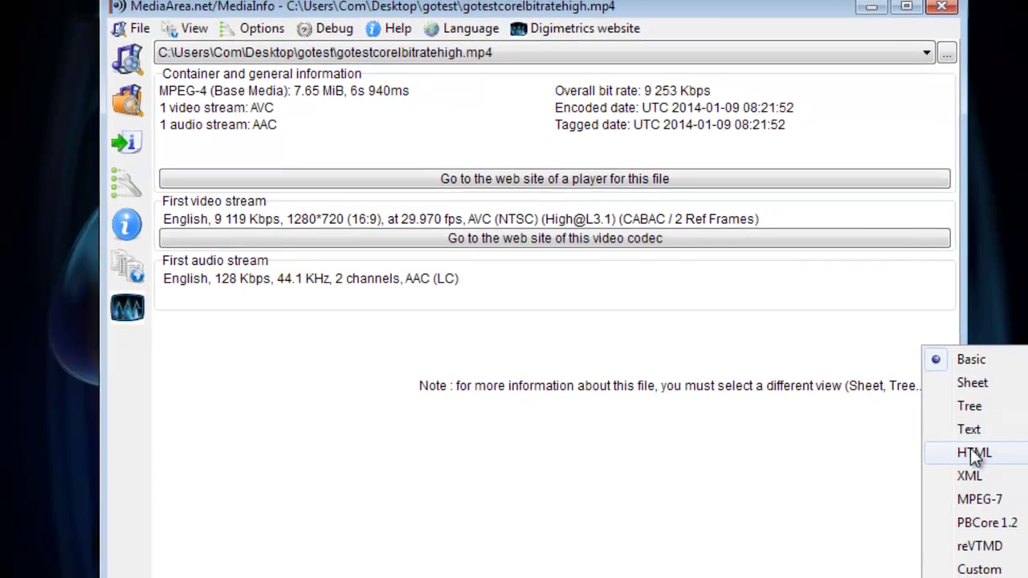
click(970, 461)
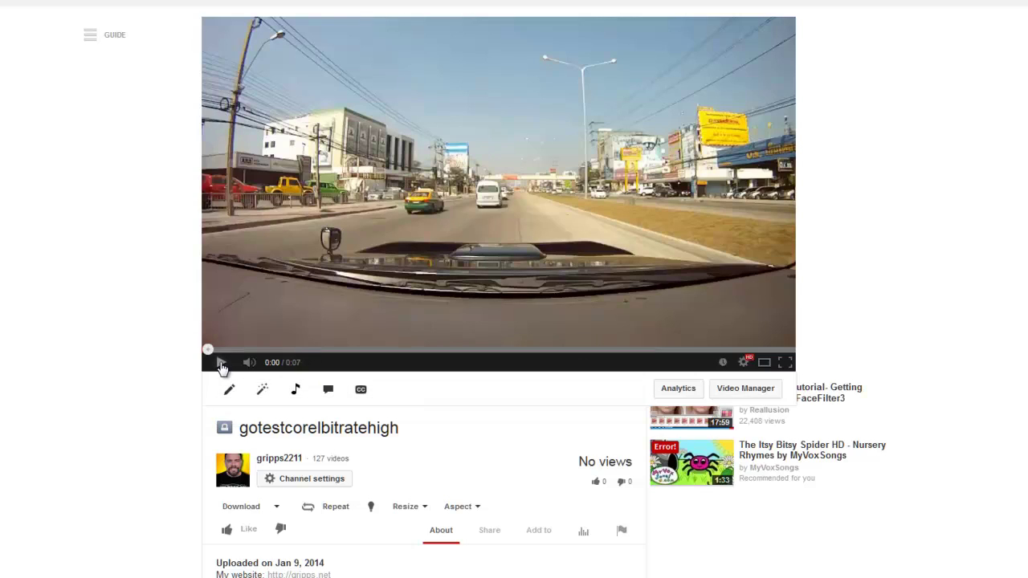
Play the uploaded clip, pause it at 0:03, and confirm playback quality is 720p.
click(220, 363)
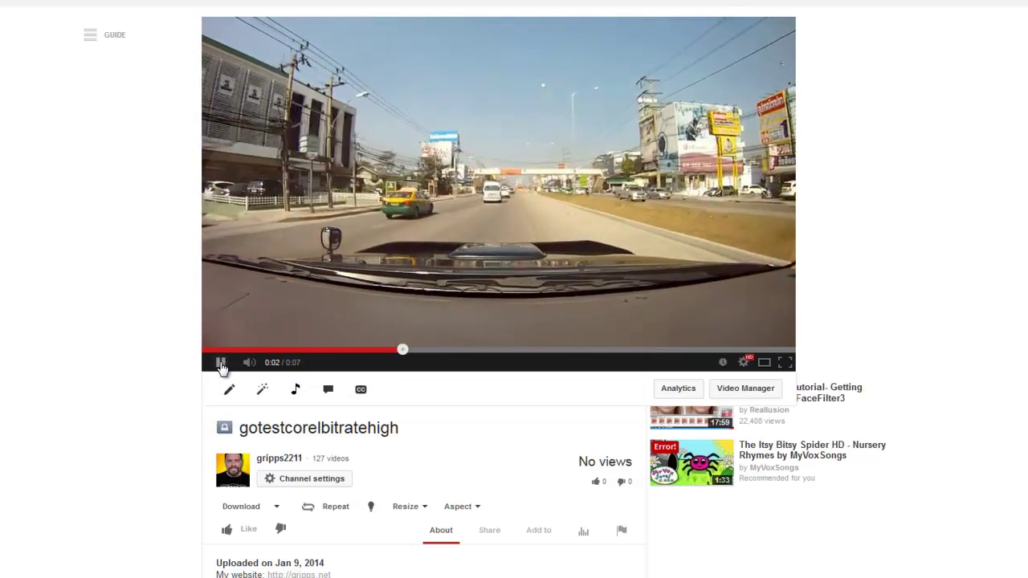
click(221, 363)
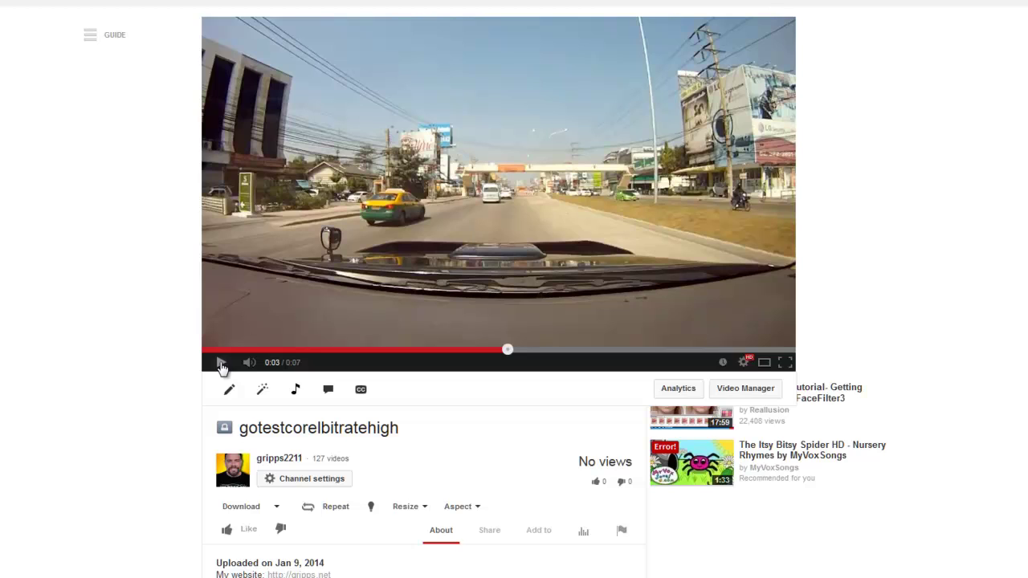
click(746, 365)
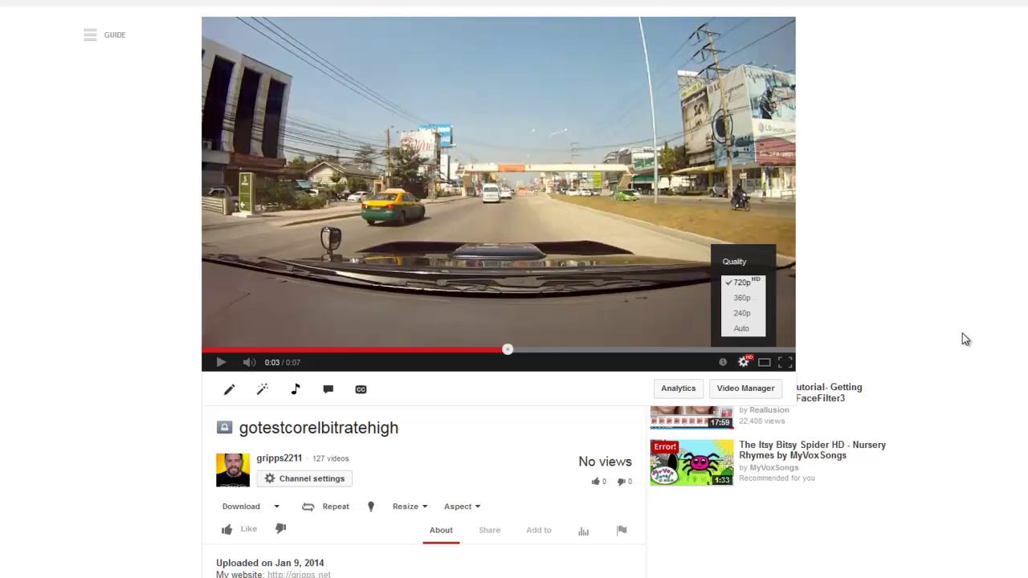
click(922, 348)
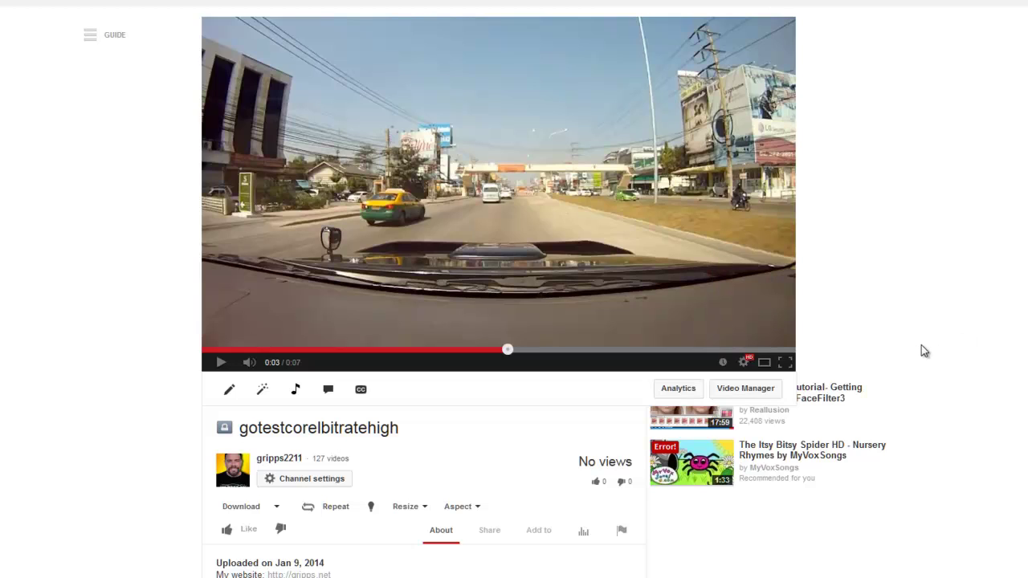